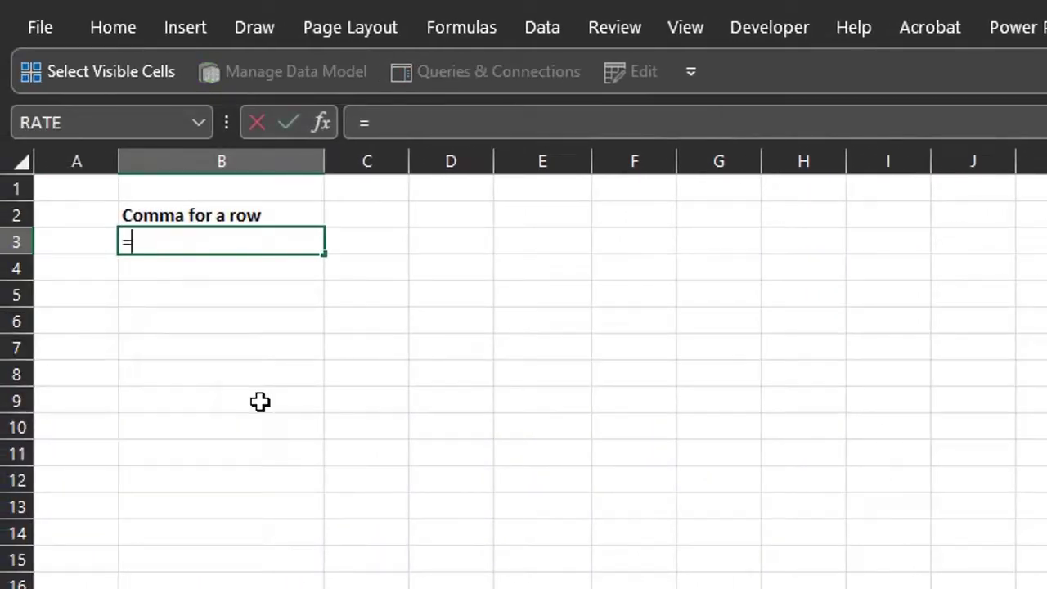
Step: Spill {100,200,300,400} across B3:E3 and {100;200;300;400} down B6:B9
text({100,200,)
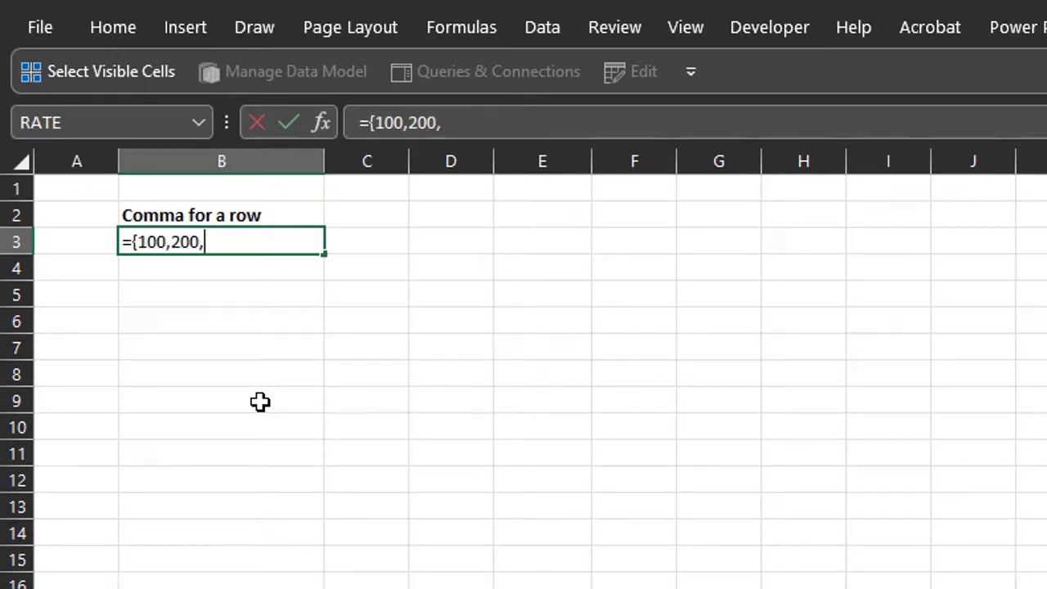
text(300,400)
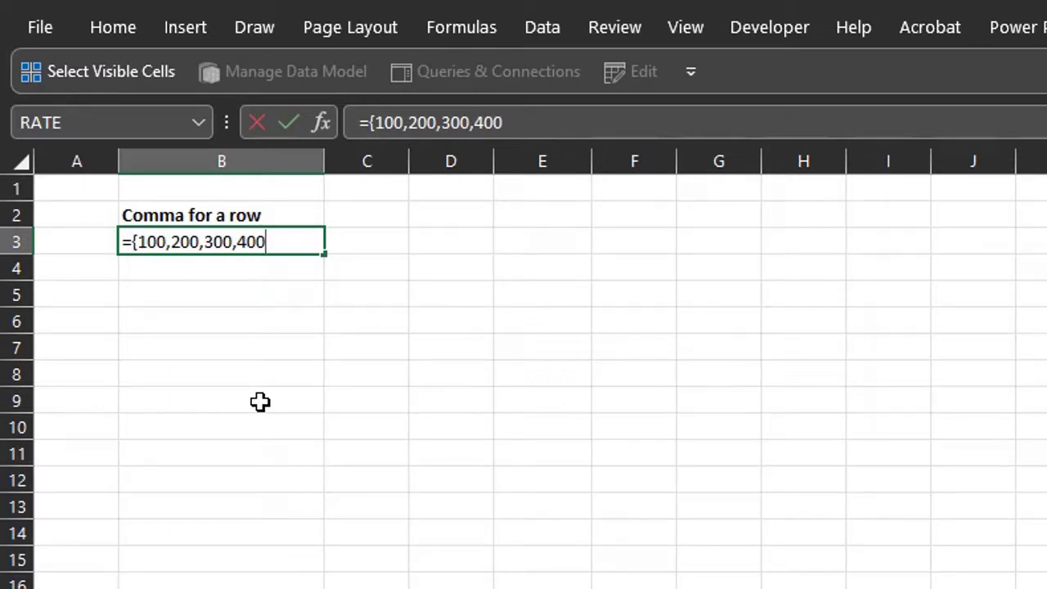
text(})
key(Return)
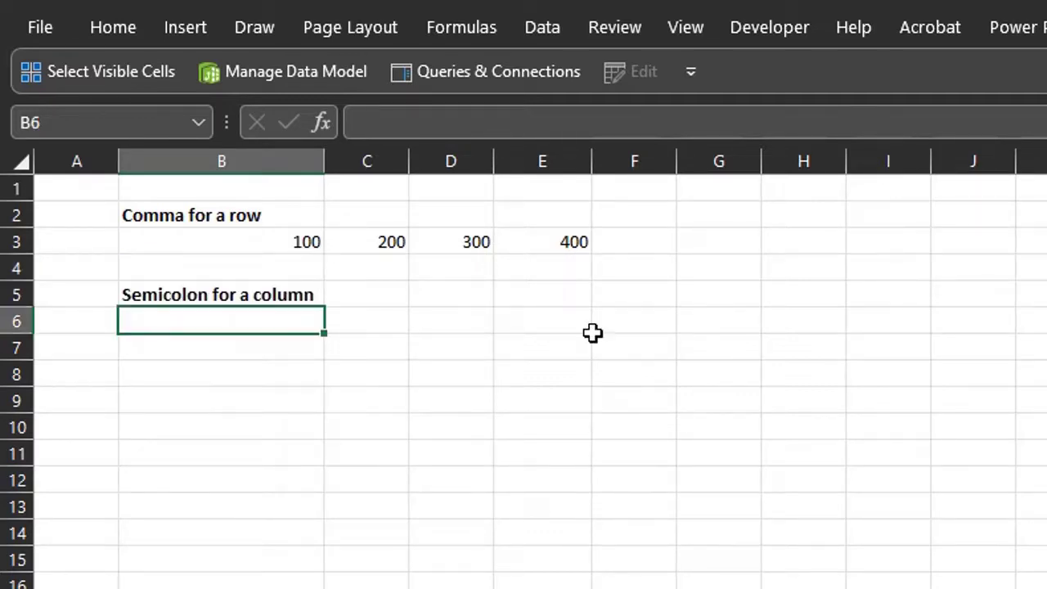
text(=)
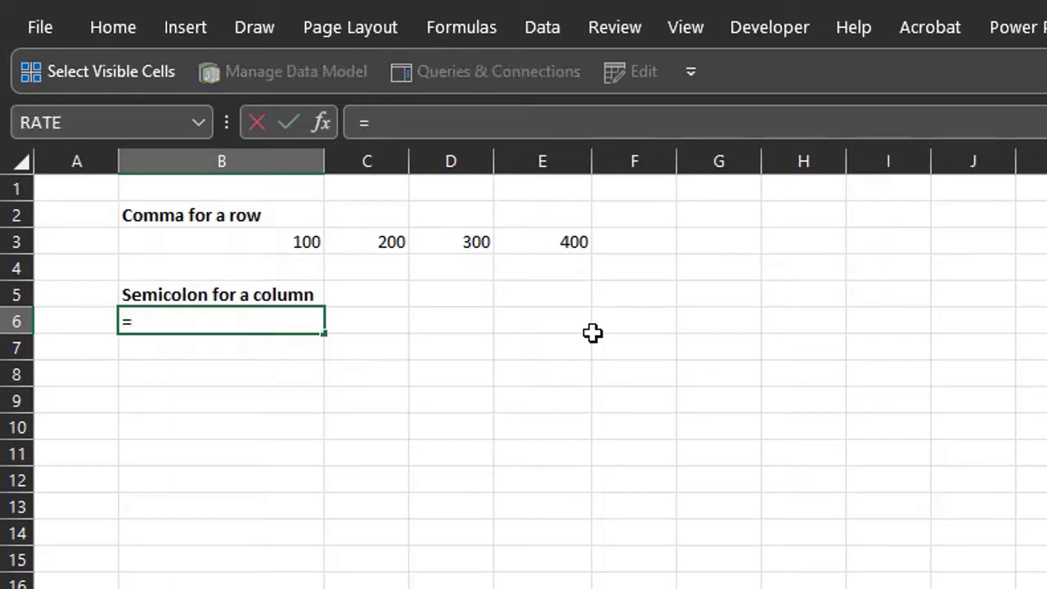
text({100;200)
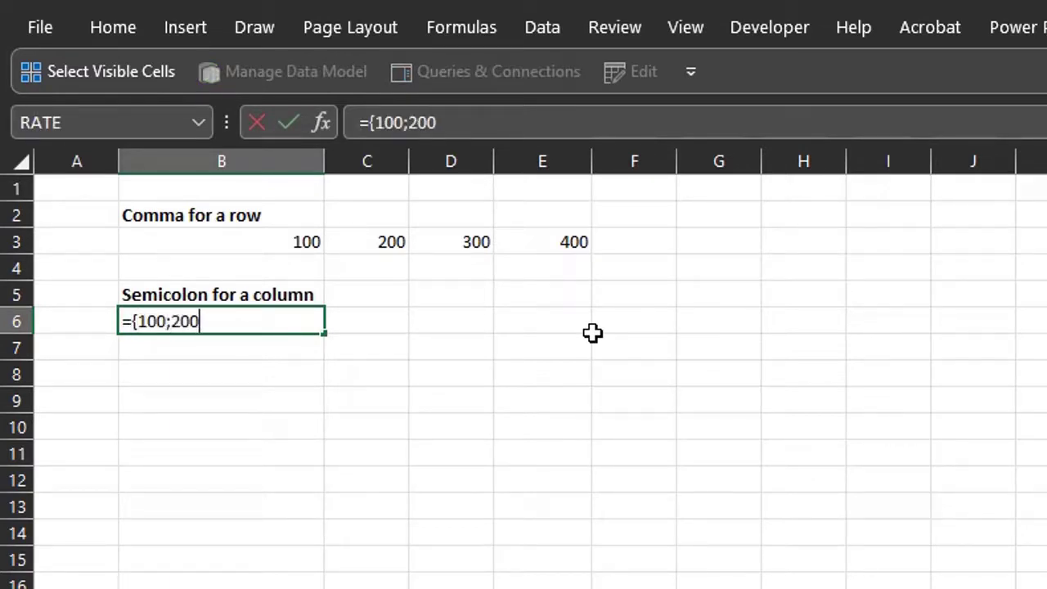
text(;300;400)
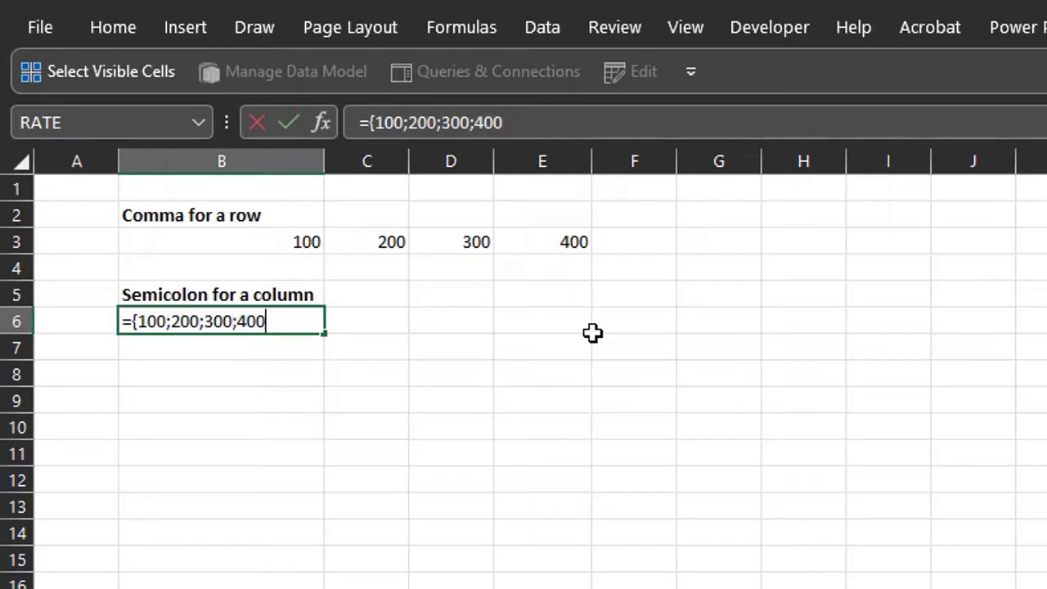
text(})
key(Return)
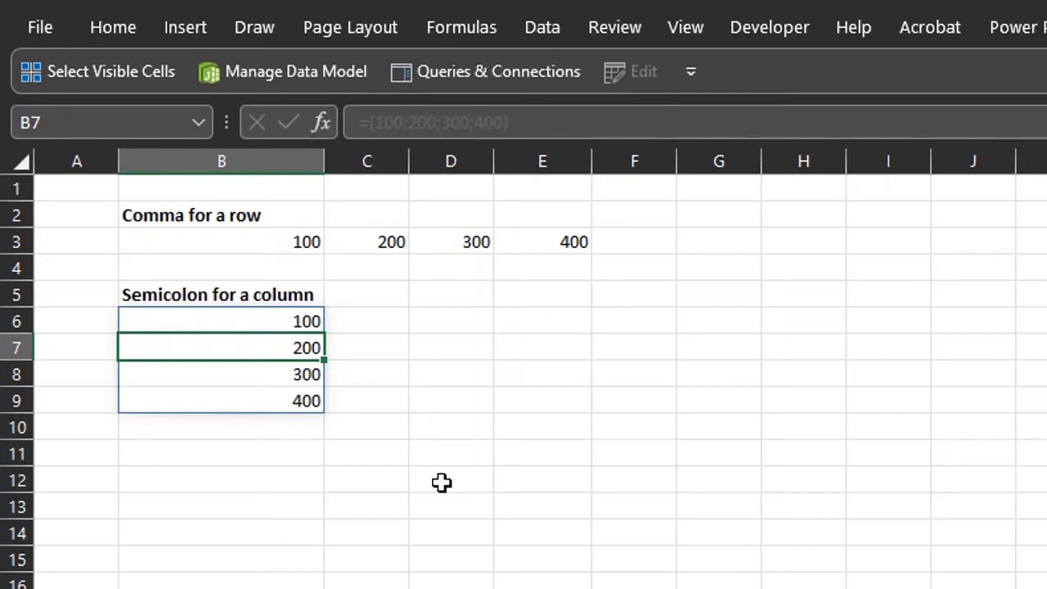
Step: Enter the 2×2 array constant ={100,200;300,400} in B12 to fill B12:C13
key(Down)
key(Down)
key(Down)
key(Down)
key(Down)
text(={100)
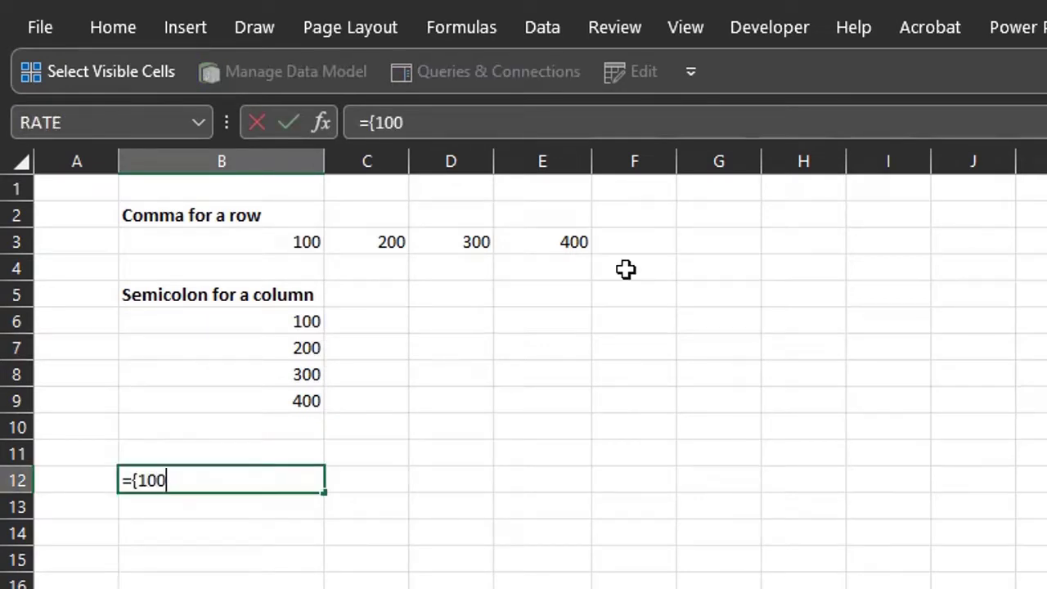
text(,200;300)
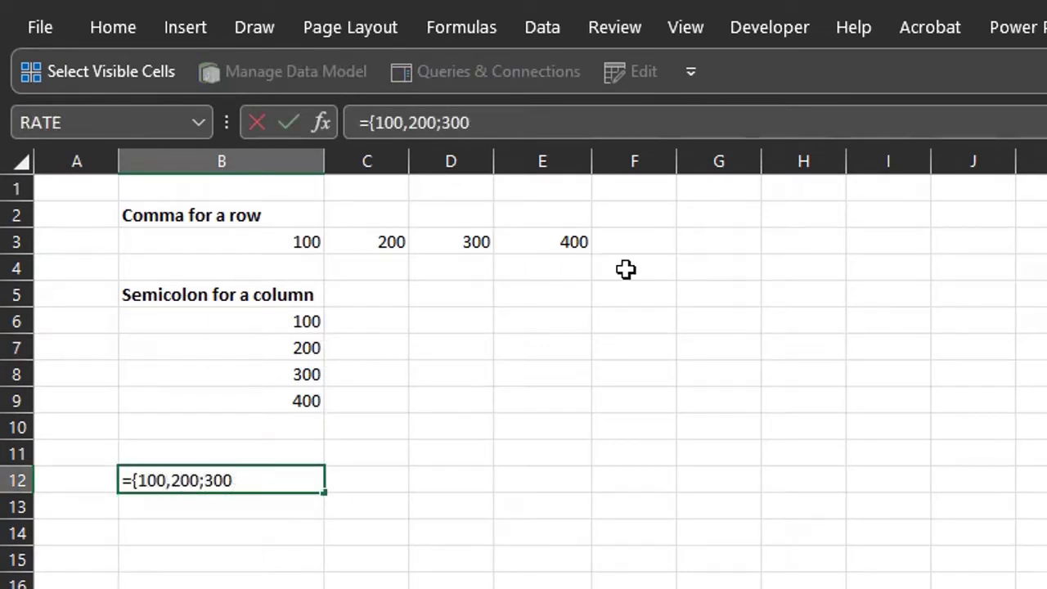
text(,400})
key(Return)
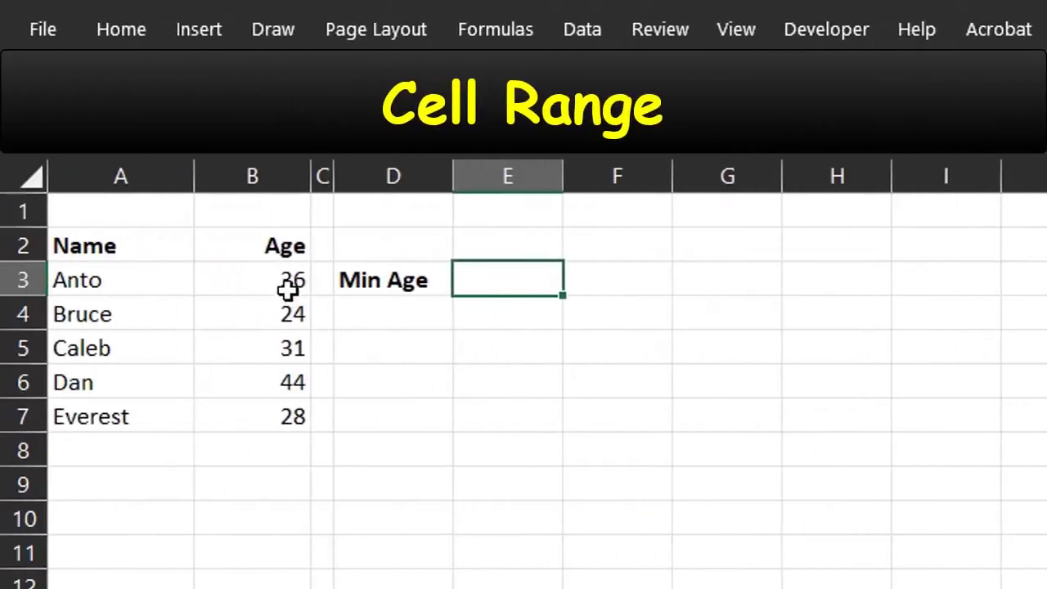
Step: Enter =MIN(B3:B7) in E3 beside Min Age, returning 24
drag(287, 292, 283, 412)
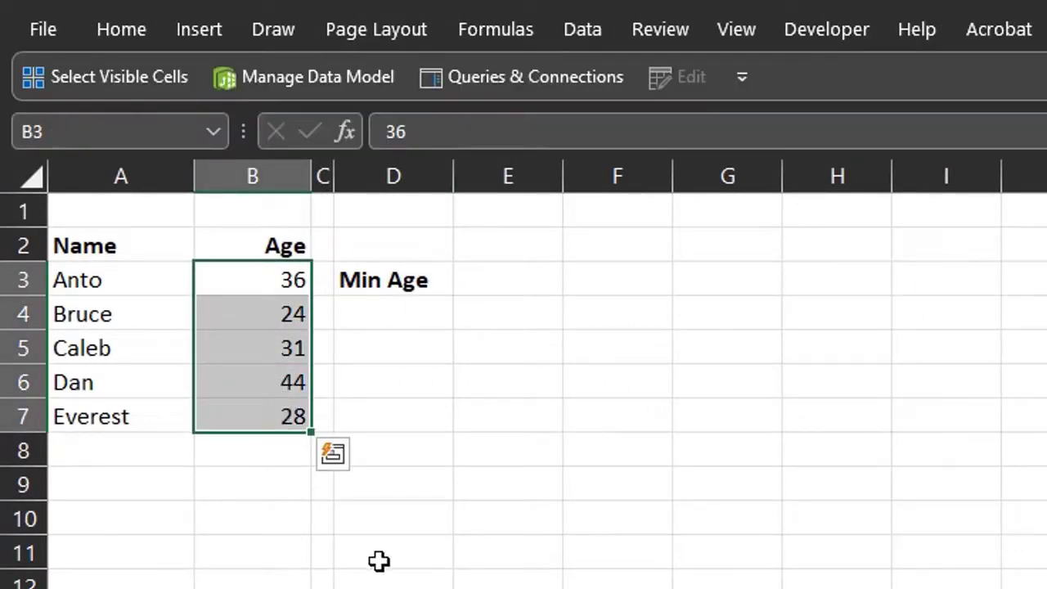
click(516, 280)
text(=min)
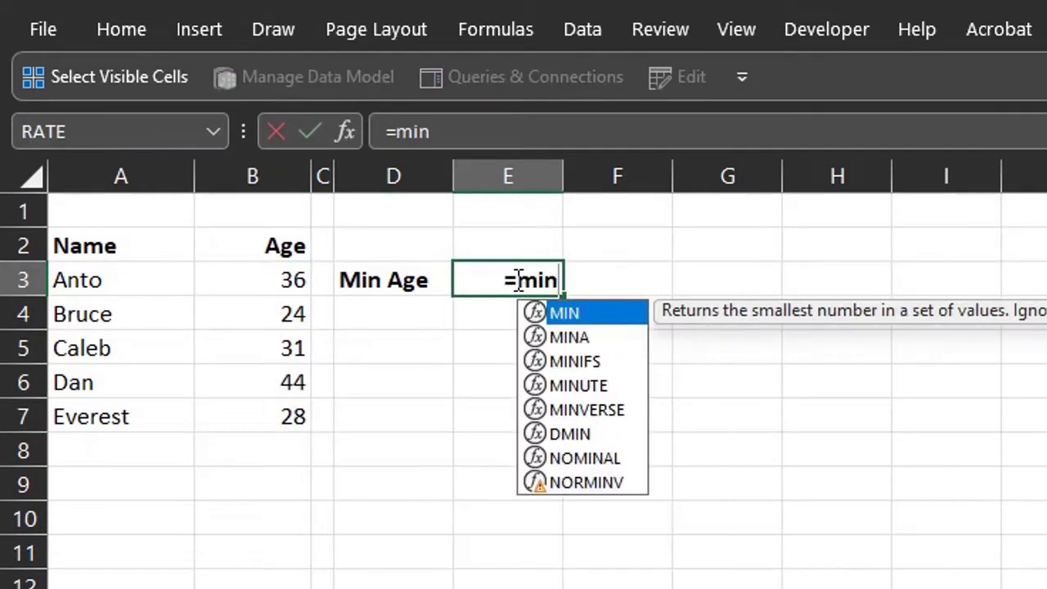
key(Tab)
drag(290, 284, 296, 417)
text())
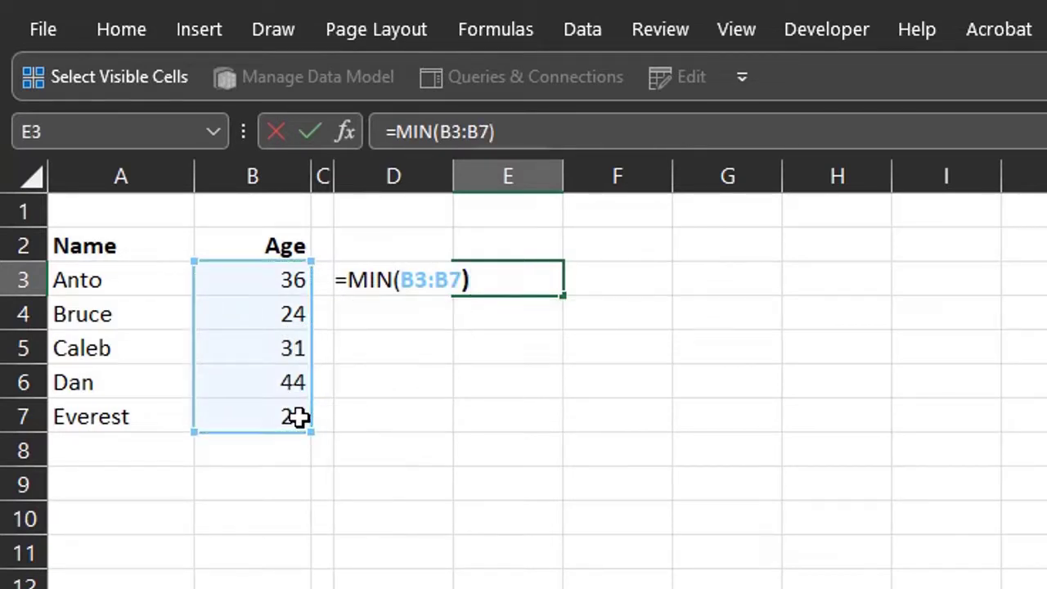
key(Return)
Step: Convert E3's B3:B7 reference to the array constant {36;24;31;44;28} with F9
double_click(520, 282)
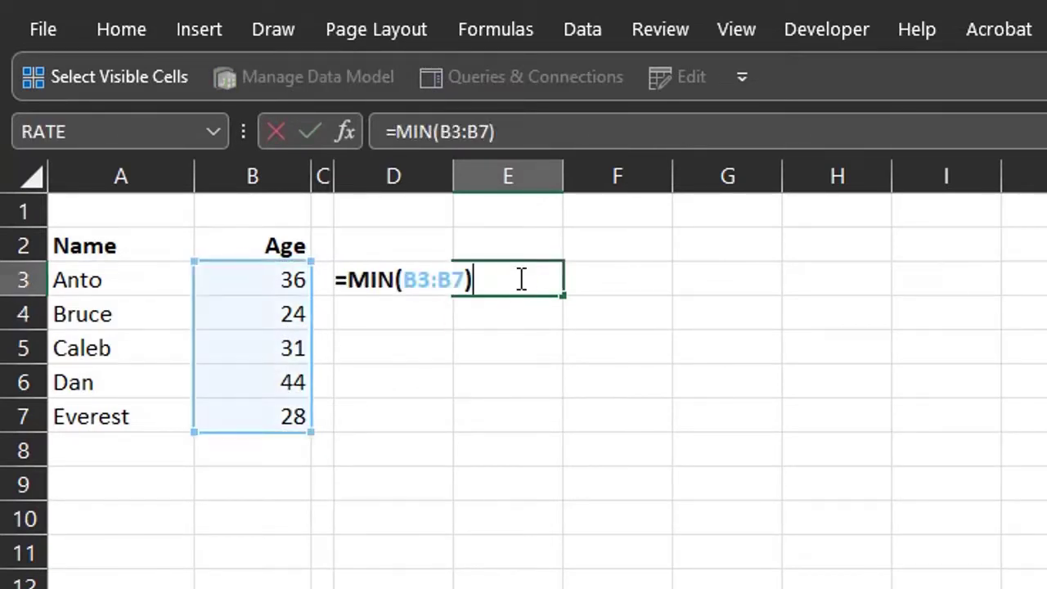
drag(406, 282, 466, 282)
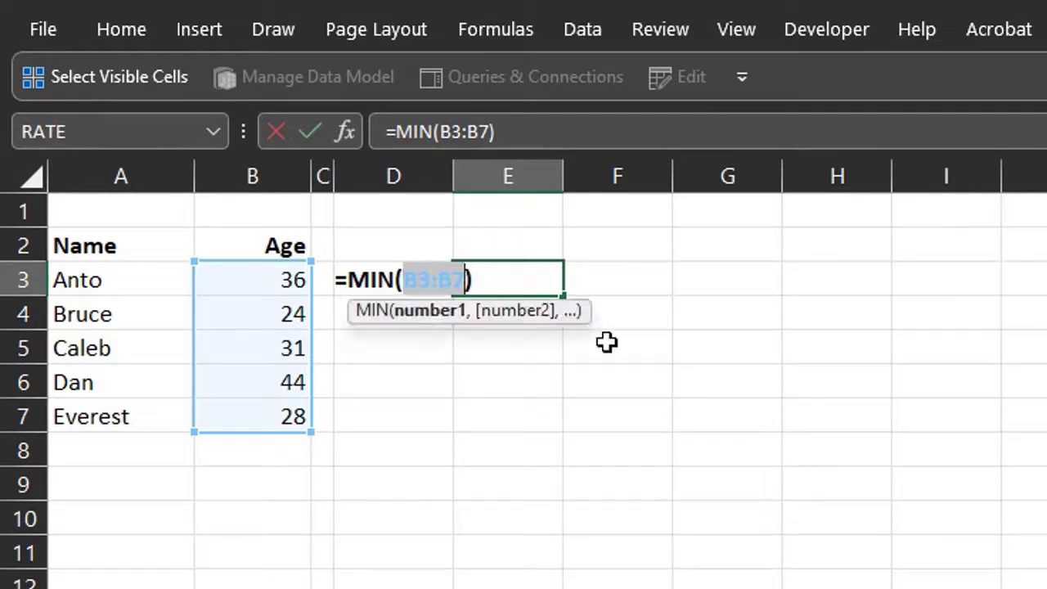
key(F9)
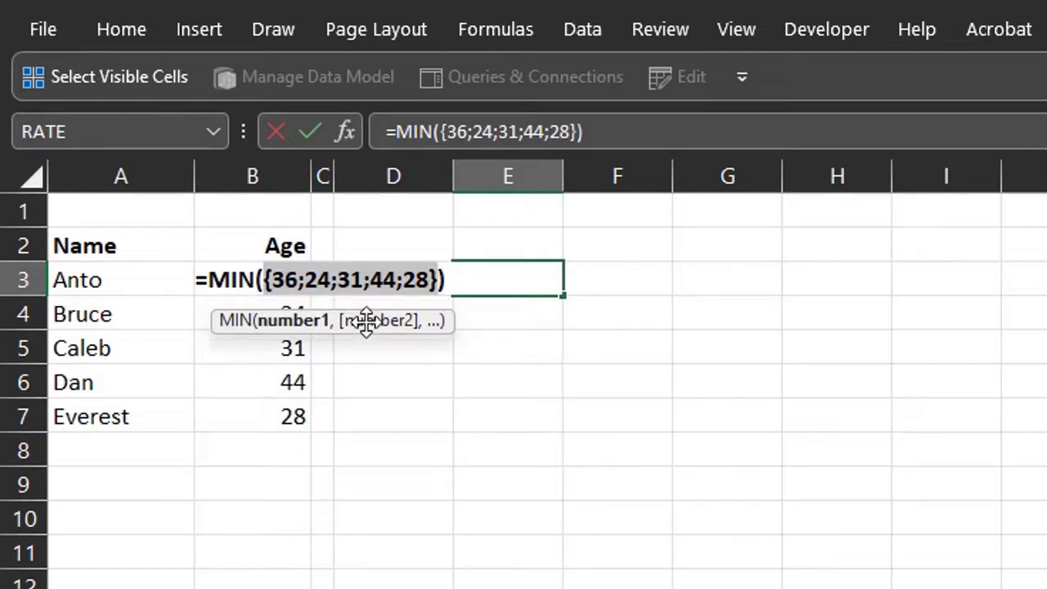
drag(365, 321, 398, 395)
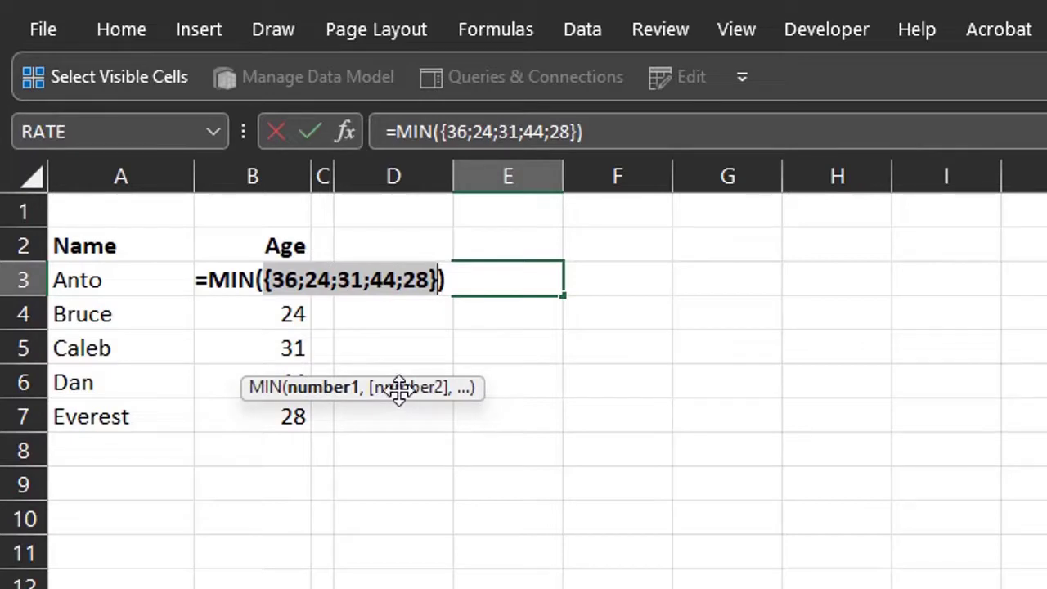
click(397, 292)
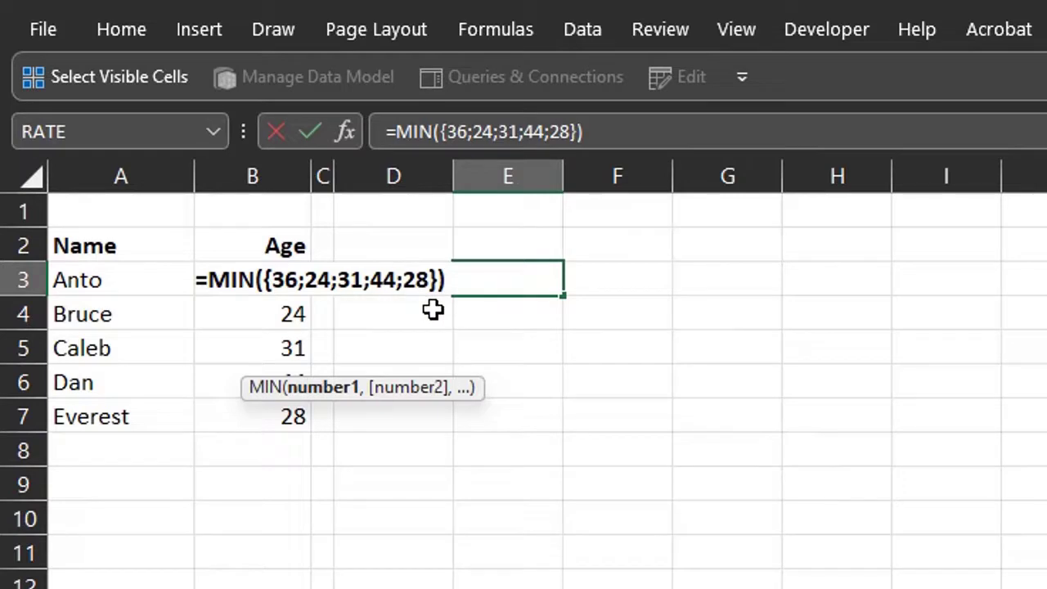
key(Return)
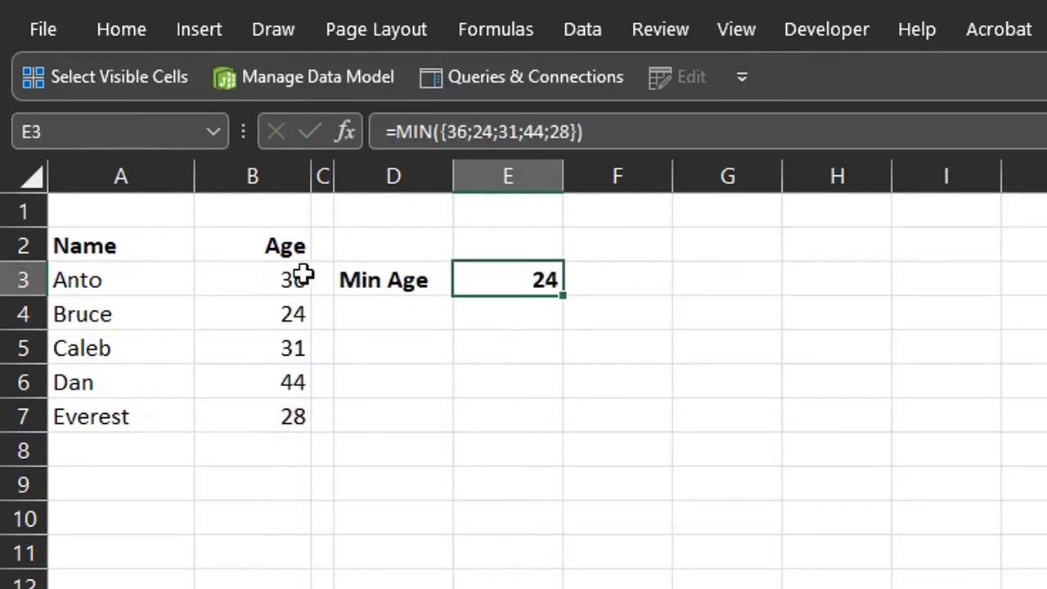
Step: Delete the ages in B3:B7 and confirm E3 still returns 24
drag(303, 273, 292, 411)
key(Delete)
click(535, 276)
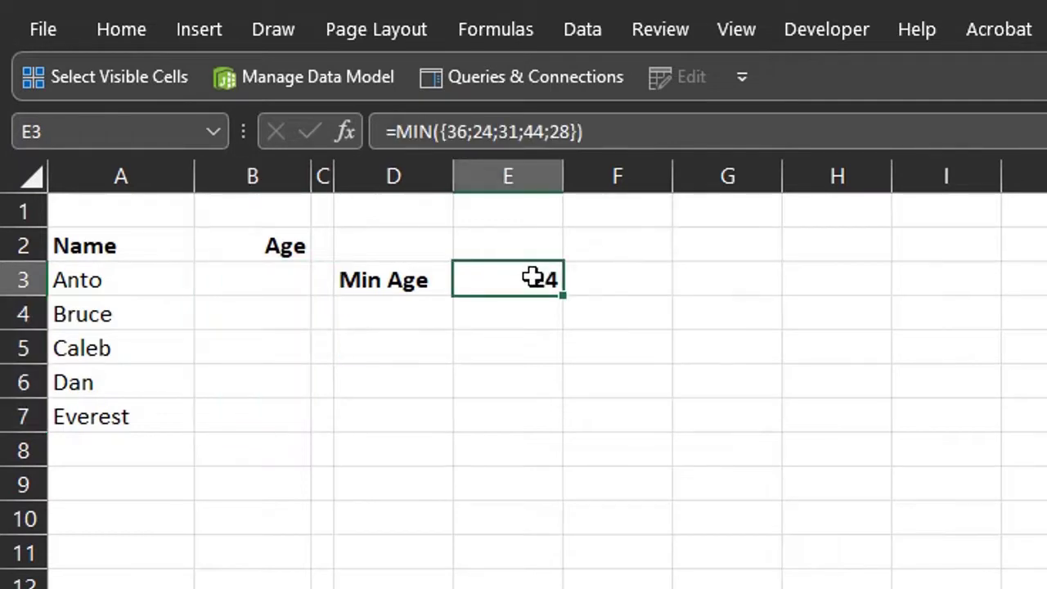
double_click(535, 276)
click(398, 282)
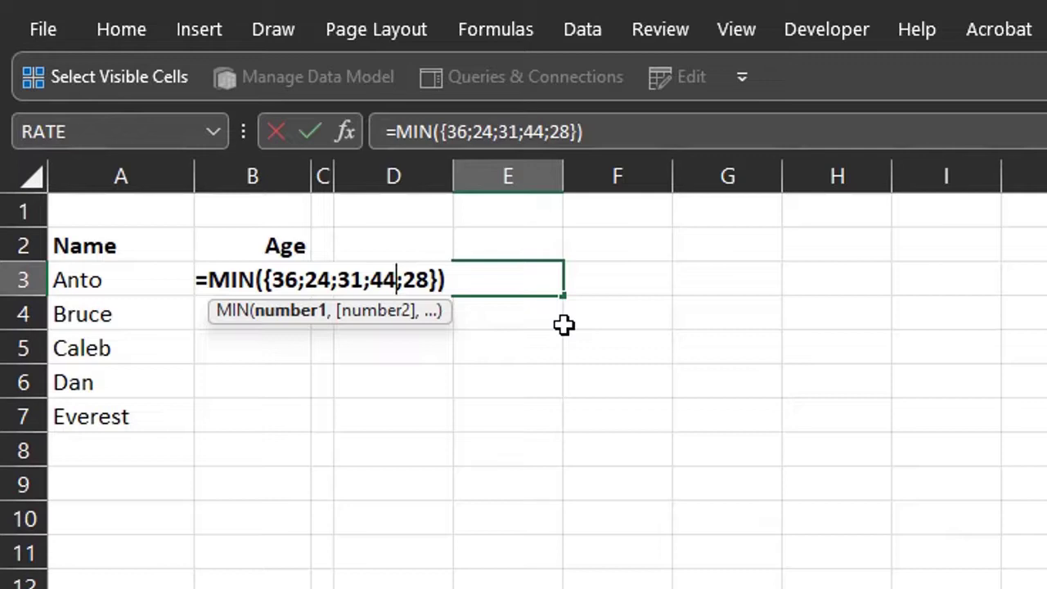
key(Escape)
Step: Restore the deleted ages and revert E3 to =MIN(B3:B7)
key(ctrl+z)
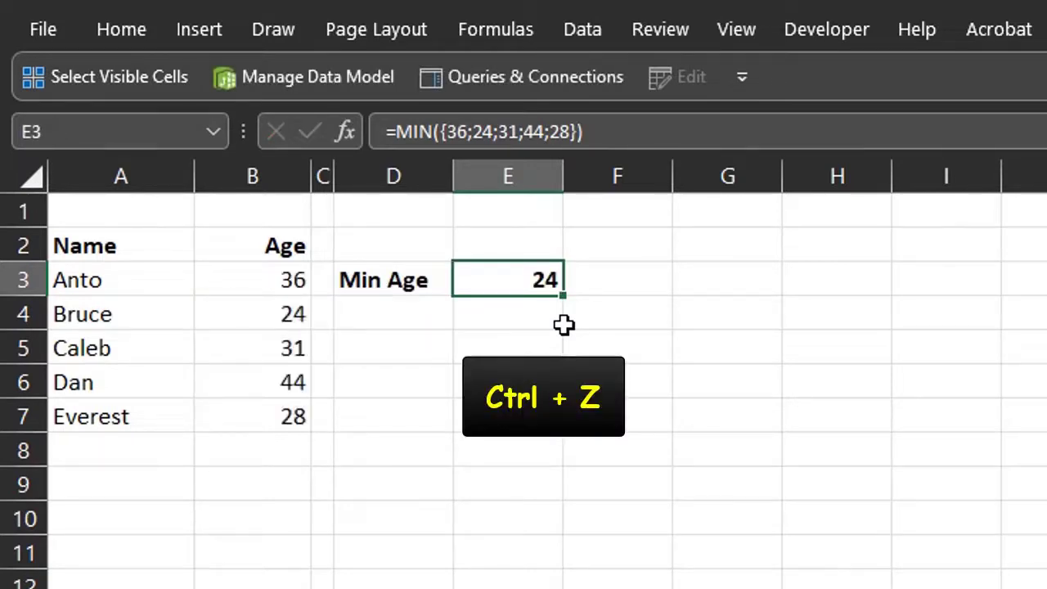
click(545, 320)
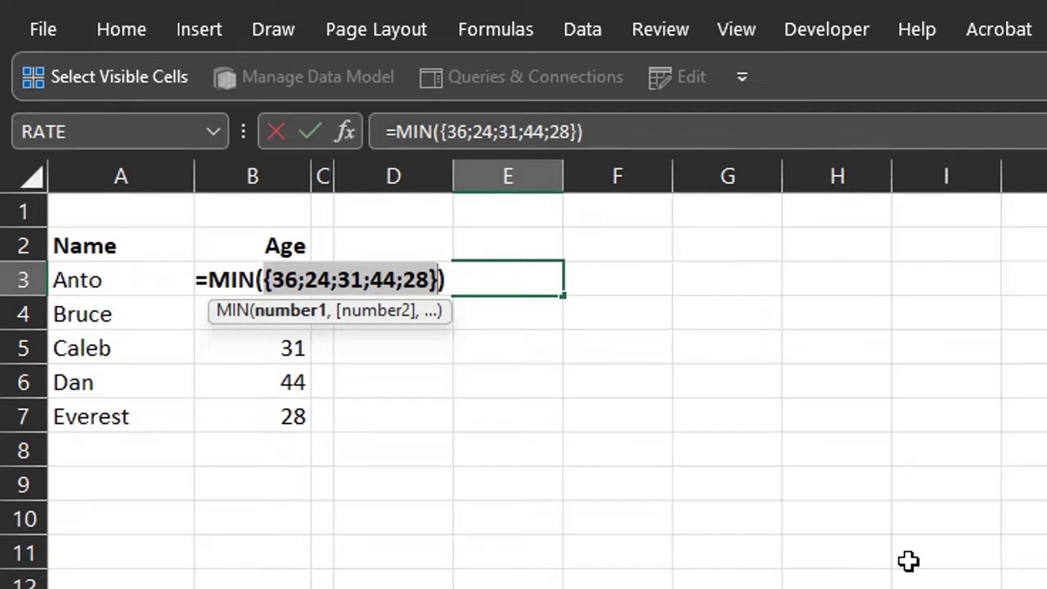
key(ctrl+z)
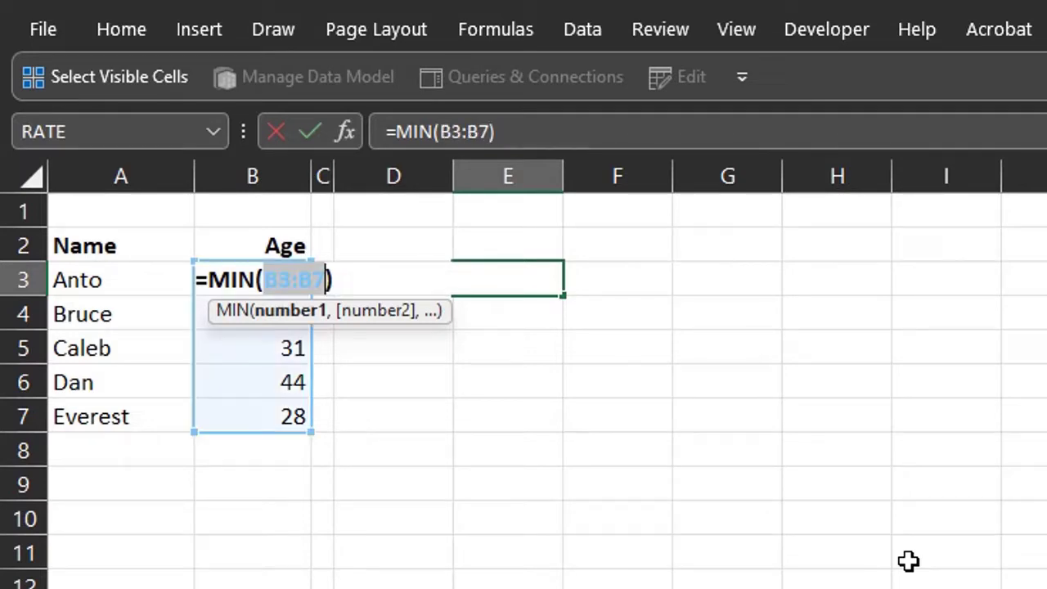
key(Escape)
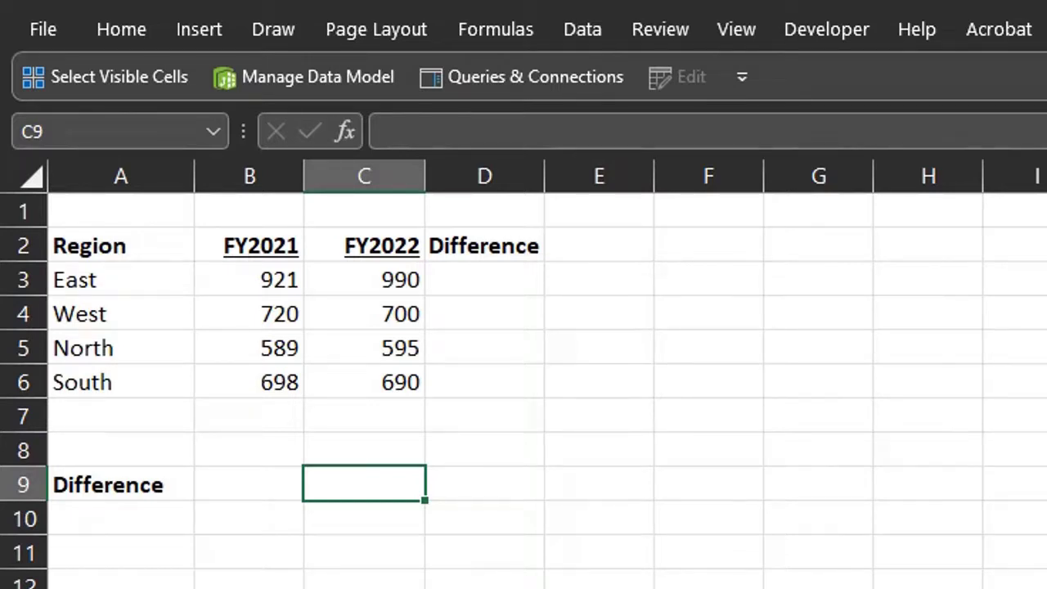
Step: Enter =SUM(C3:C6-B3:B6) in C9 for a total difference of 47
text(=sum)
key(Tab)
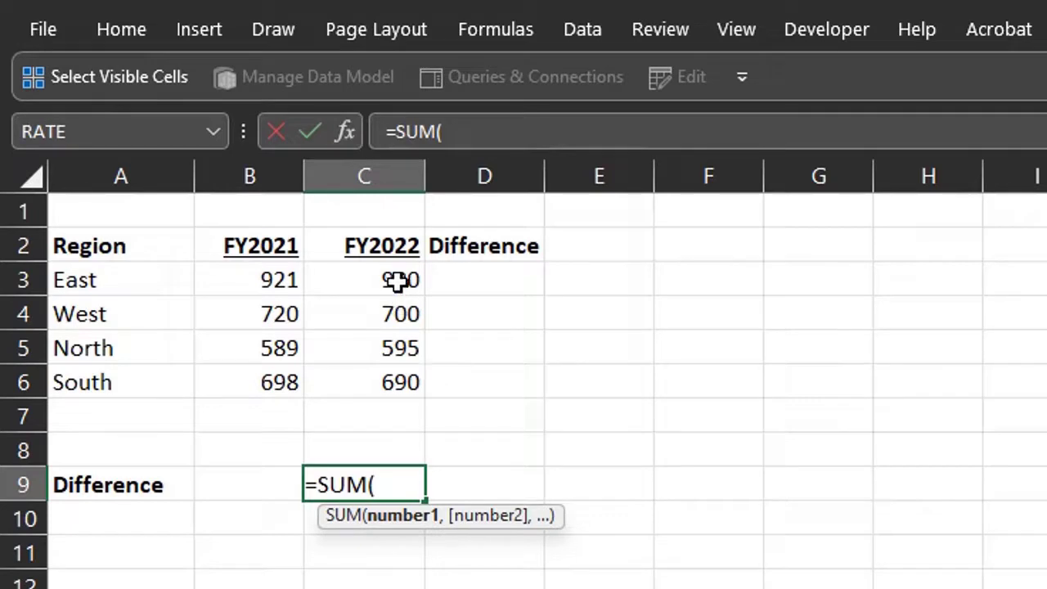
drag(397, 278, 401, 374)
text(-)
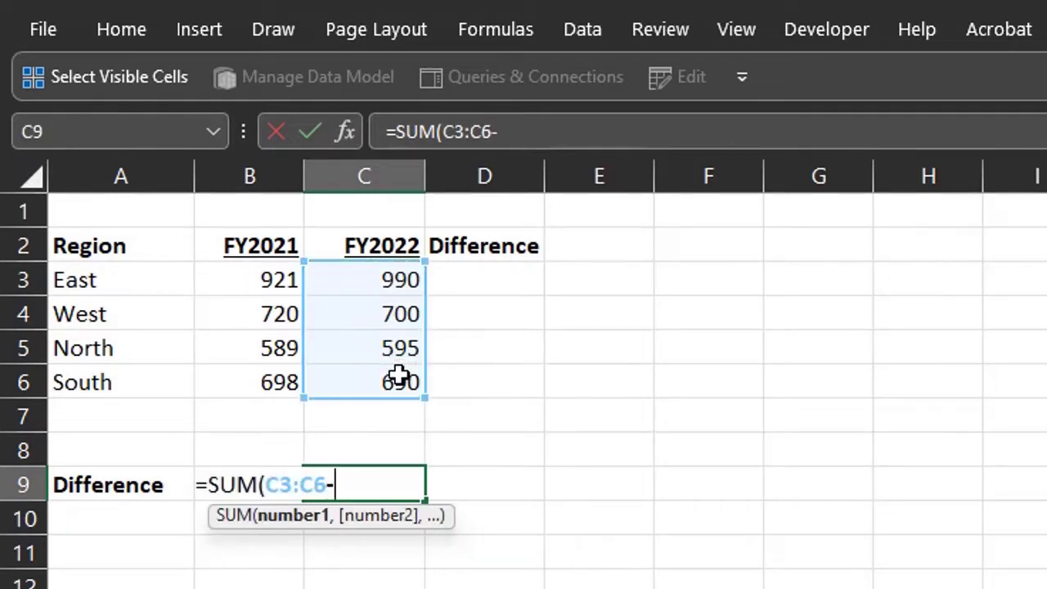
drag(281, 275, 281, 388)
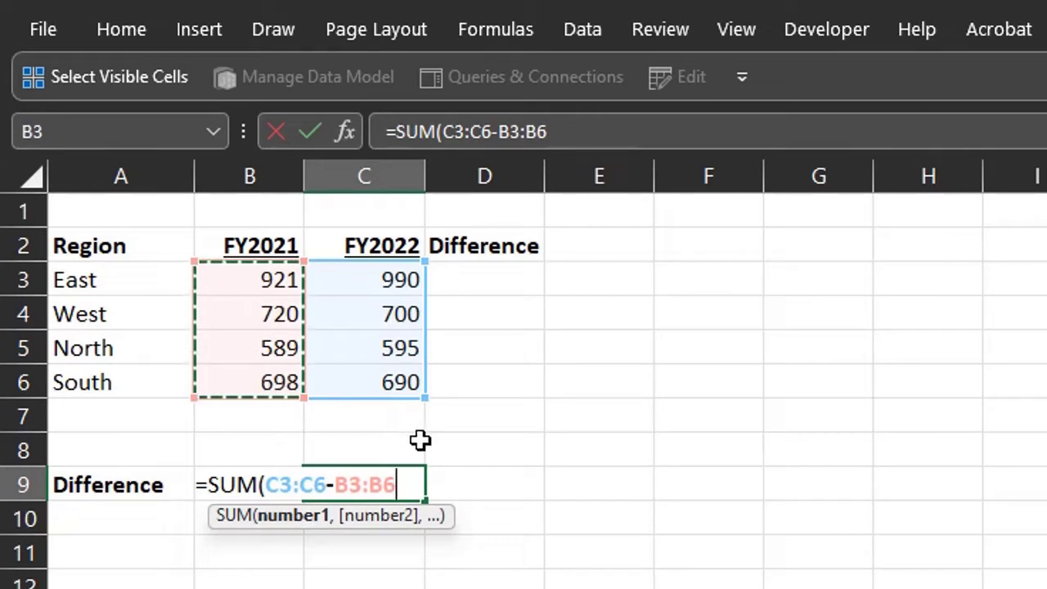
text())
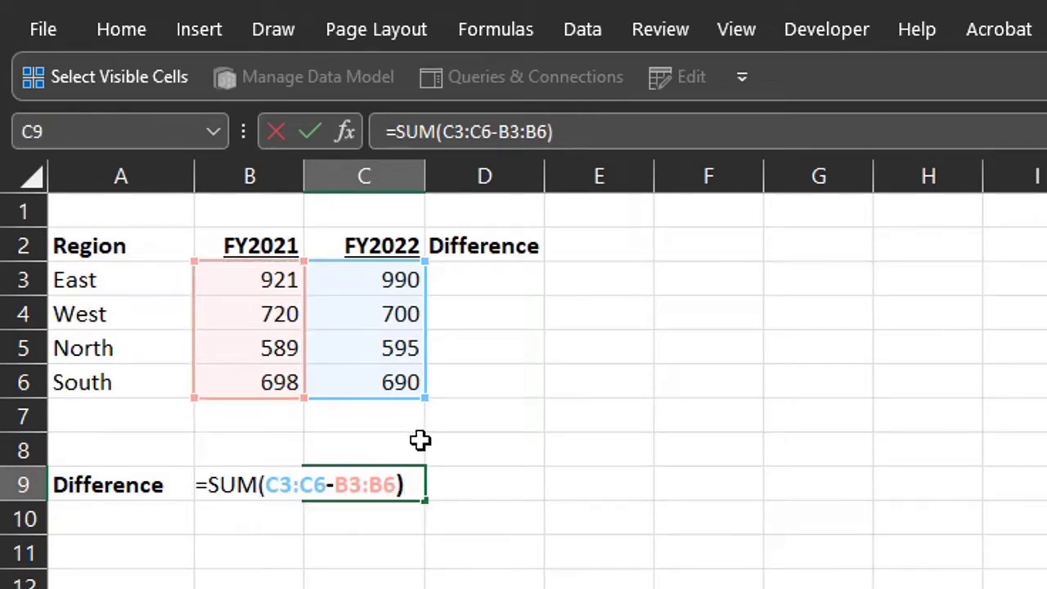
key(Return)
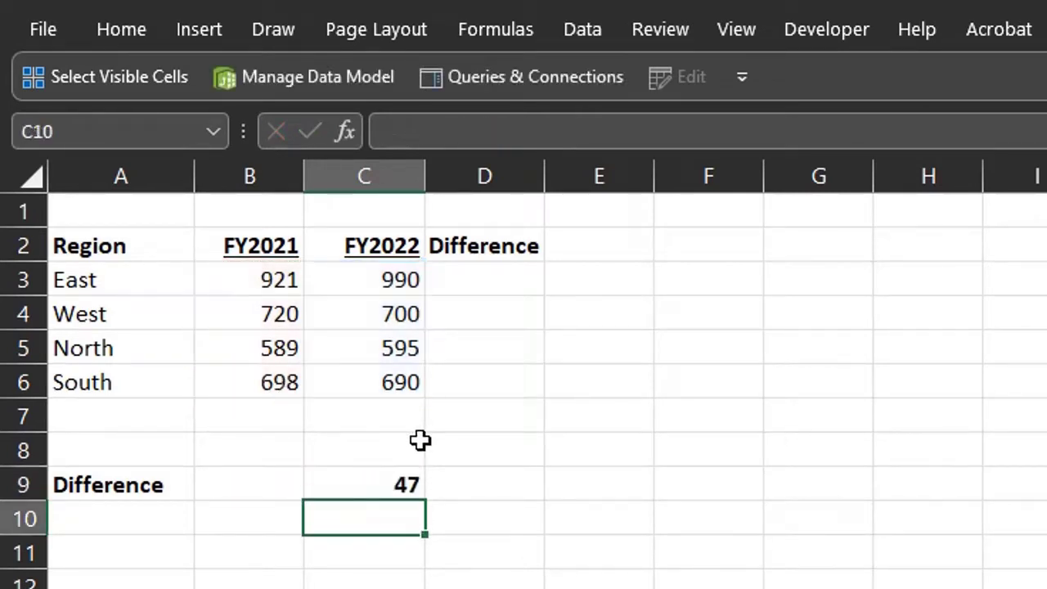
click(526, 285)
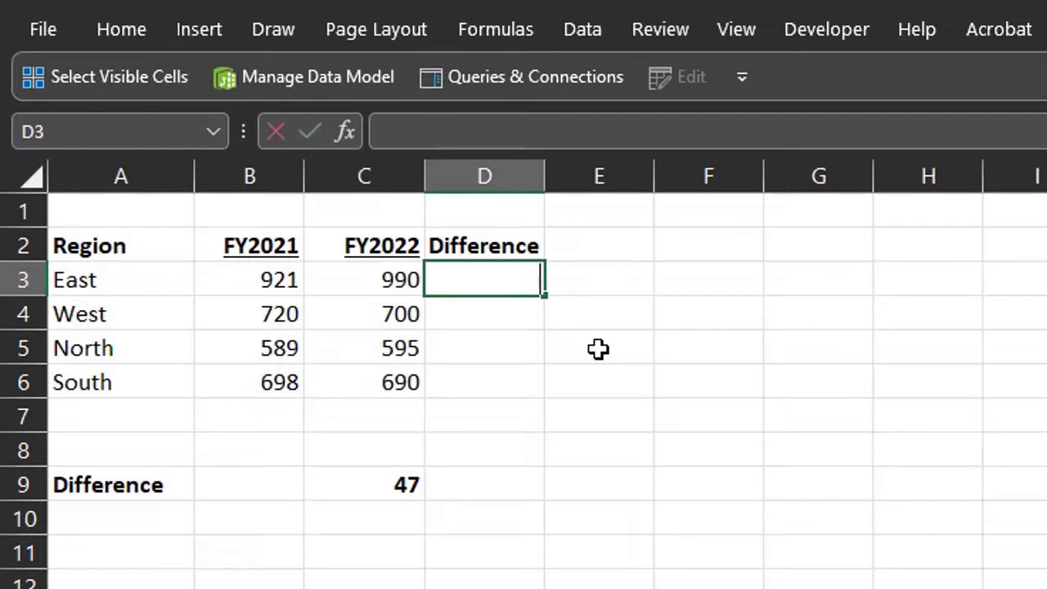
Step: Enter =C3:C6-B3:B6 in D3 to spill differences 69, -20, 6 and -8
text(=)
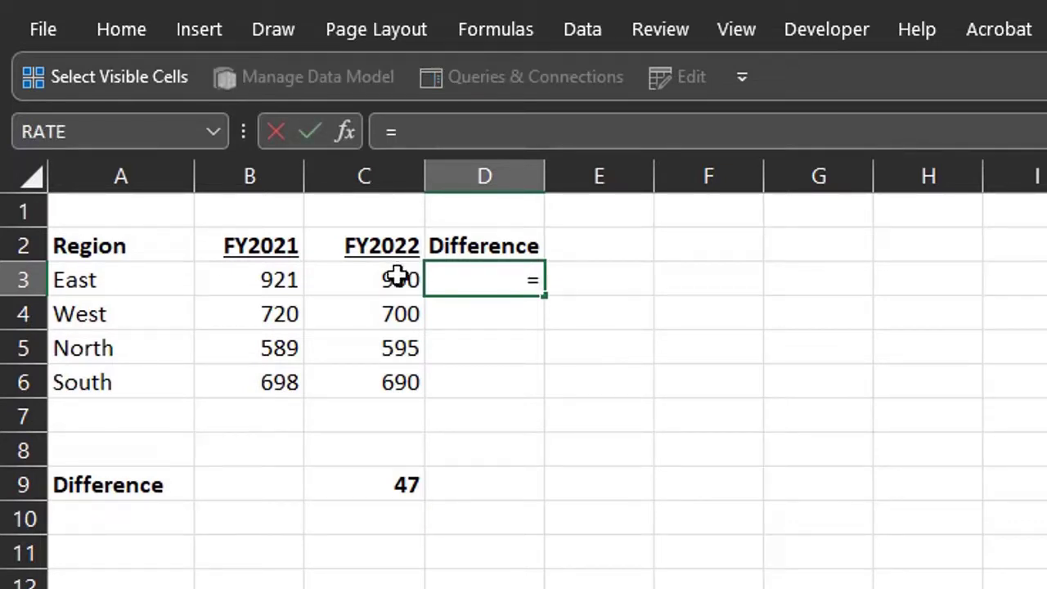
drag(396, 276, 407, 367)
text(-)
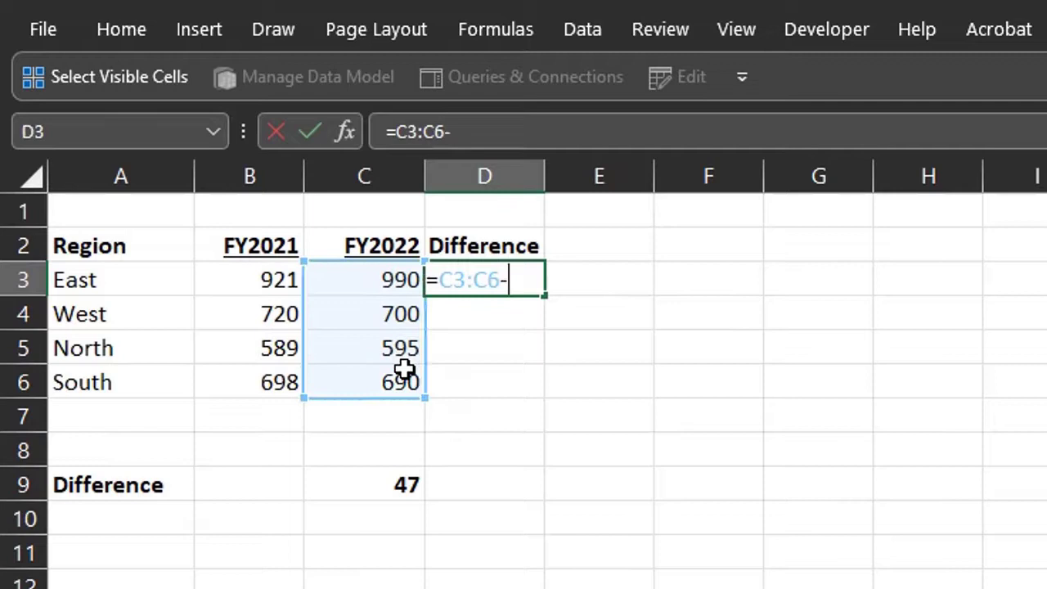
drag(280, 281, 278, 376)
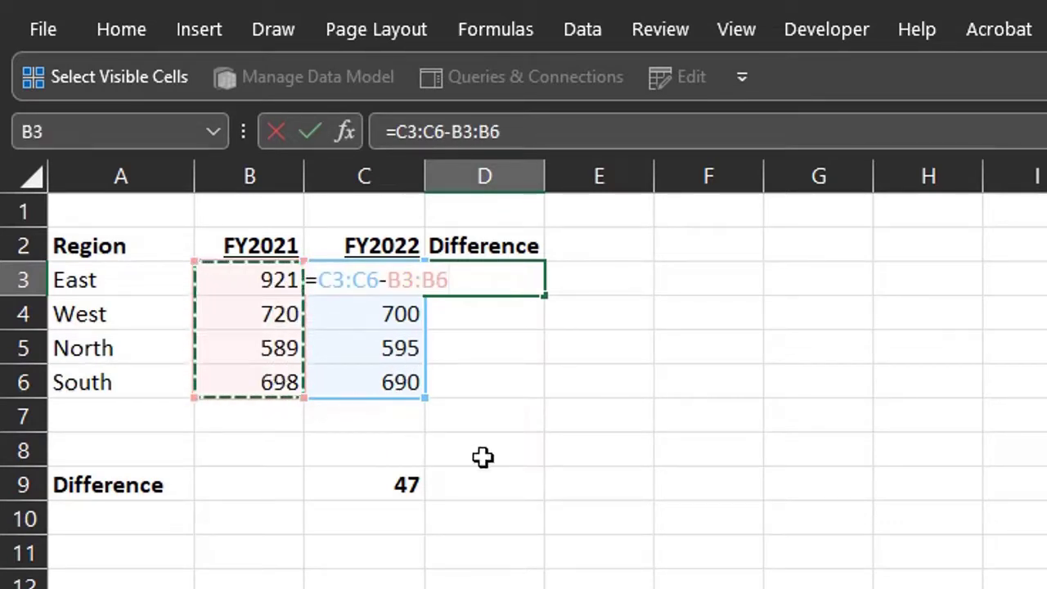
key(Return)
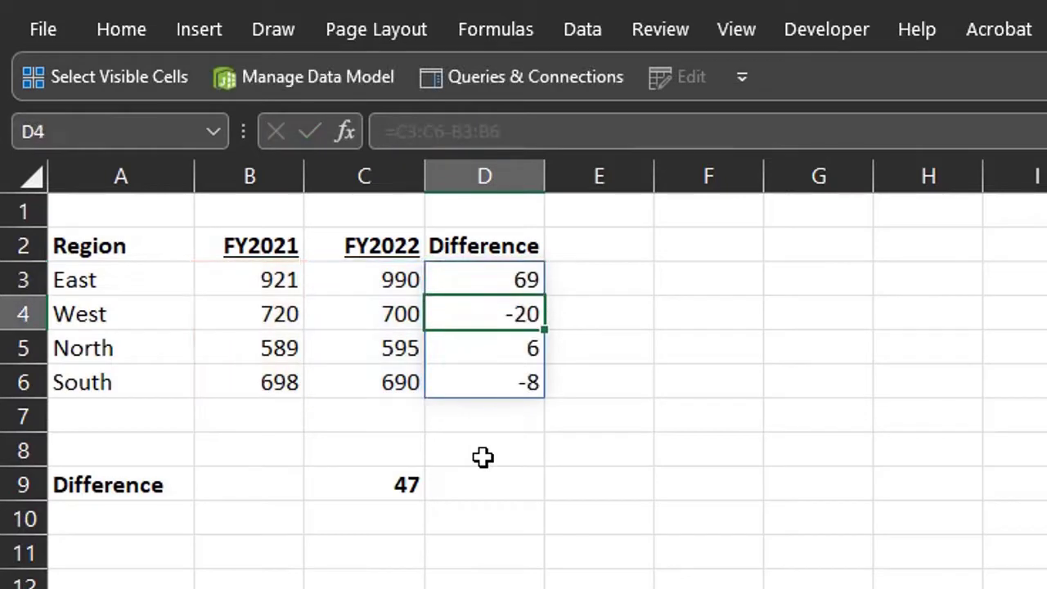
Step: Total the spilled differences in D7 with AutoSum, giving 47
click(500, 414)
key(alt+equal)
key(Return)
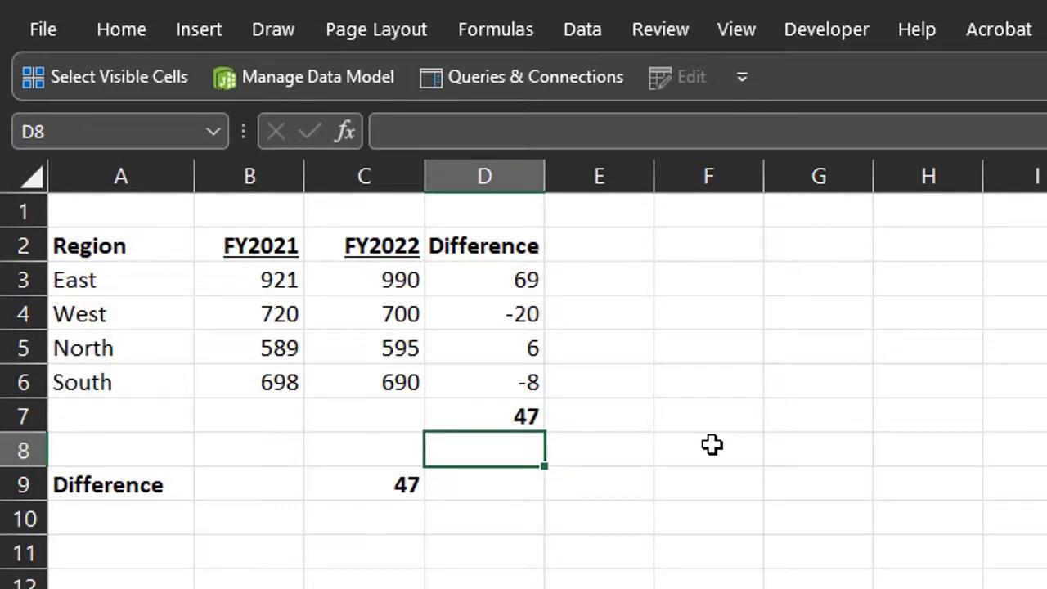
click(524, 309)
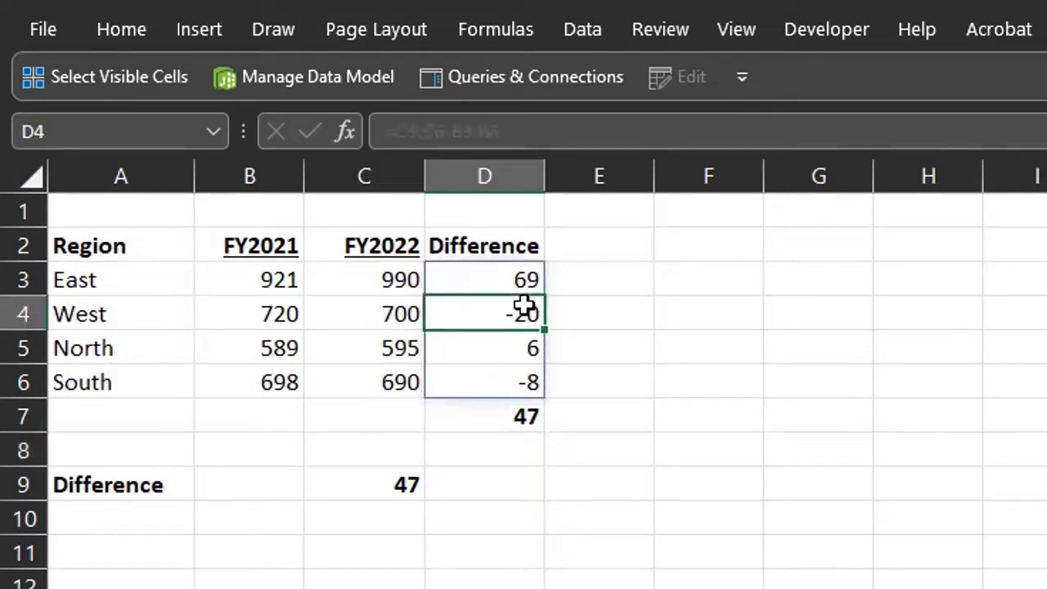